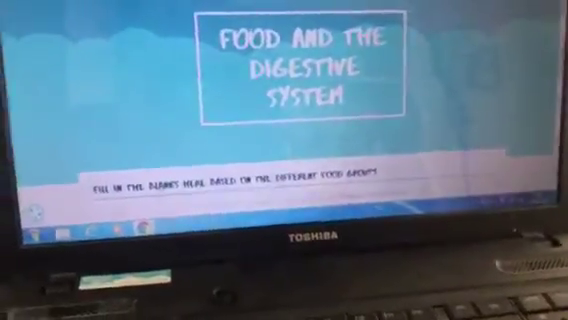
pyautogui.scroll(-2, 383, 228)
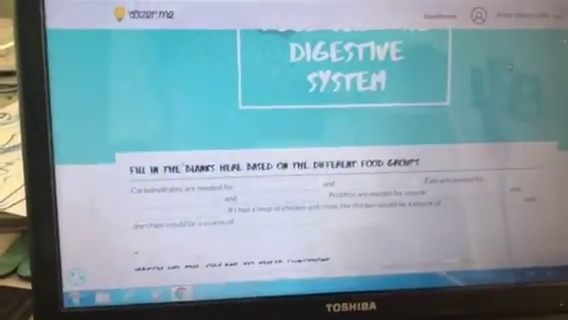
pyautogui.scroll(-2, 505, 63)
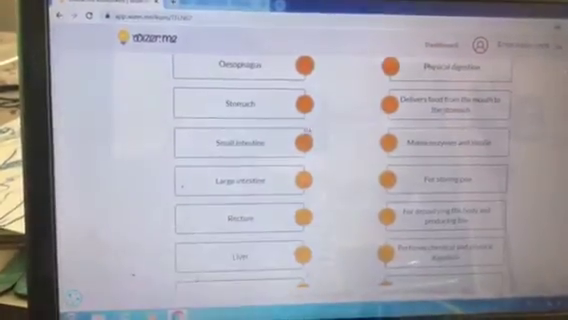
# - Draw a line matching Small intestine to the 'For storing food' function
pyautogui.moveTo(306, 144); pyautogui.dragTo(406, 196)
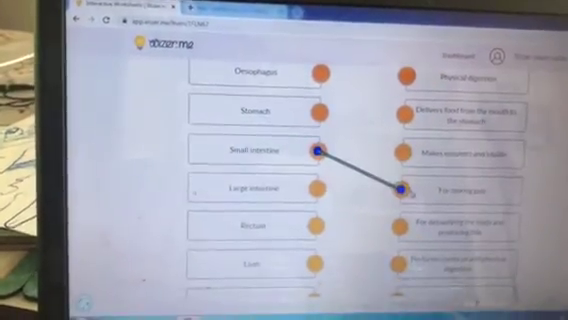